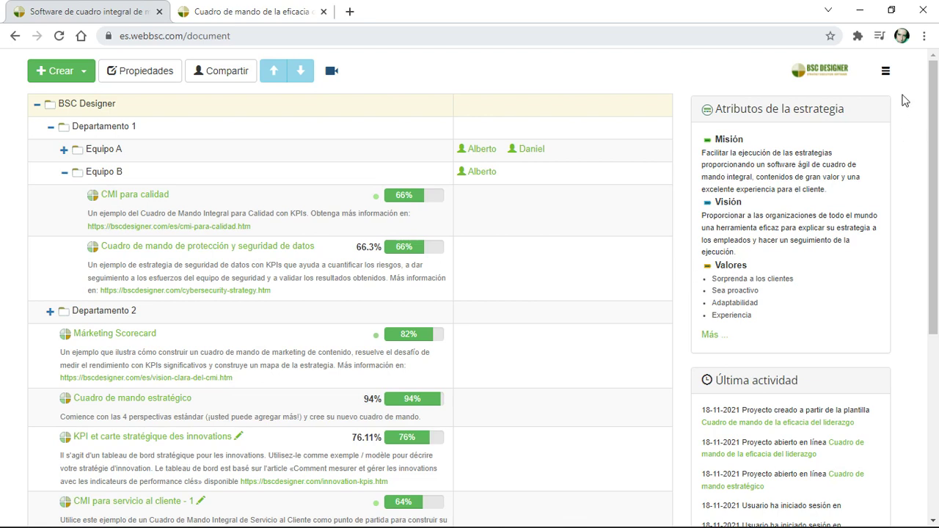
Open the account's subscription settings and view the advanced user allowance without changing it.
{"action": "left_click", "coordinate": [886, 71]}
{"action": "left_click", "coordinate": [827, 121]}
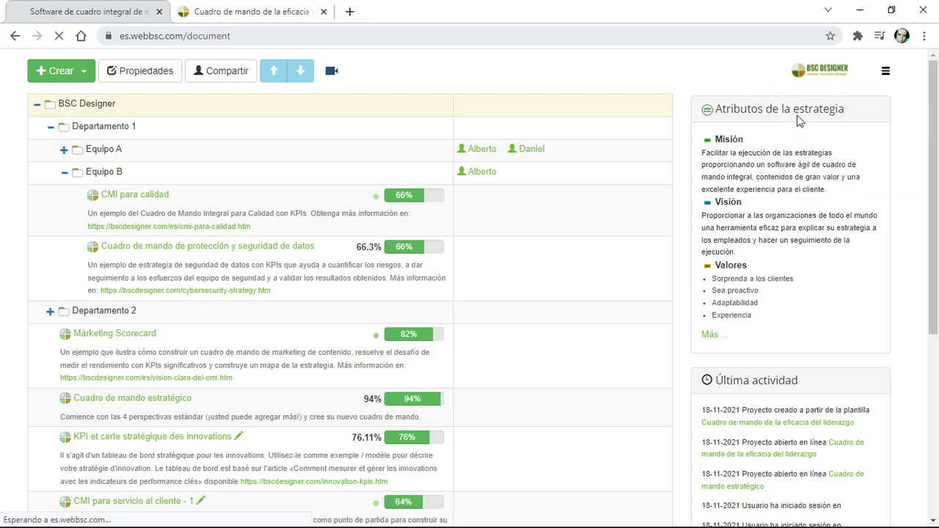
{"action": "left_click", "coordinate": [149, 102]}
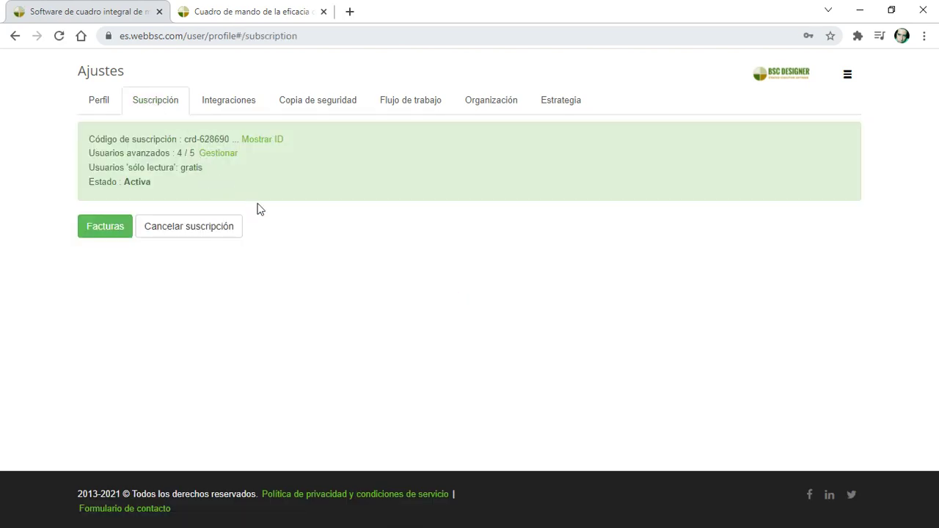
{"action": "left_click", "coordinate": [218, 154]}
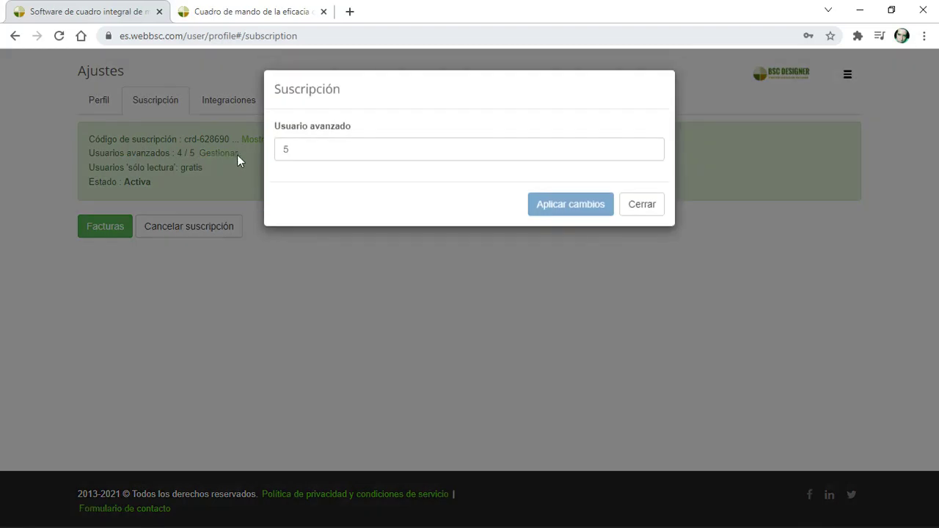
{"action": "left_click", "coordinate": [643, 207]}
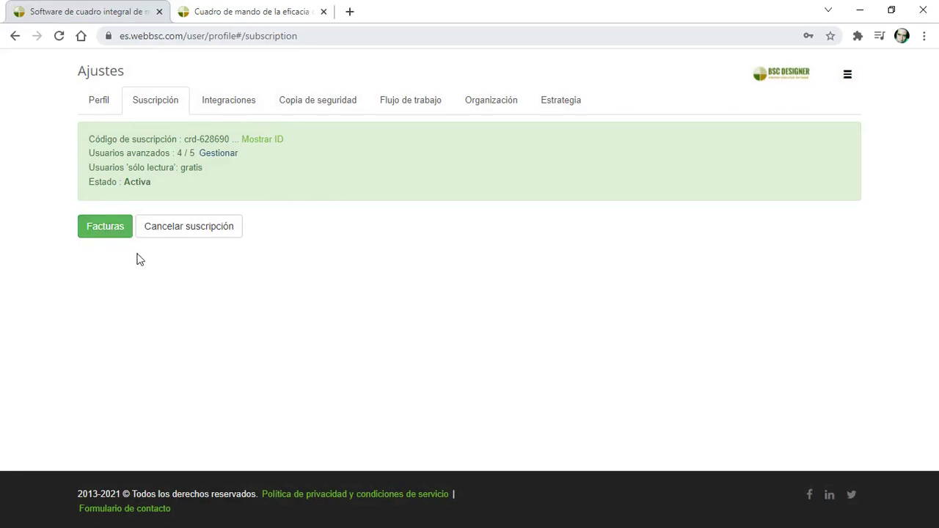
View the mission, vision and values in the strategy settings, and return to the project list.
{"action": "left_click", "coordinate": [539, 110]}
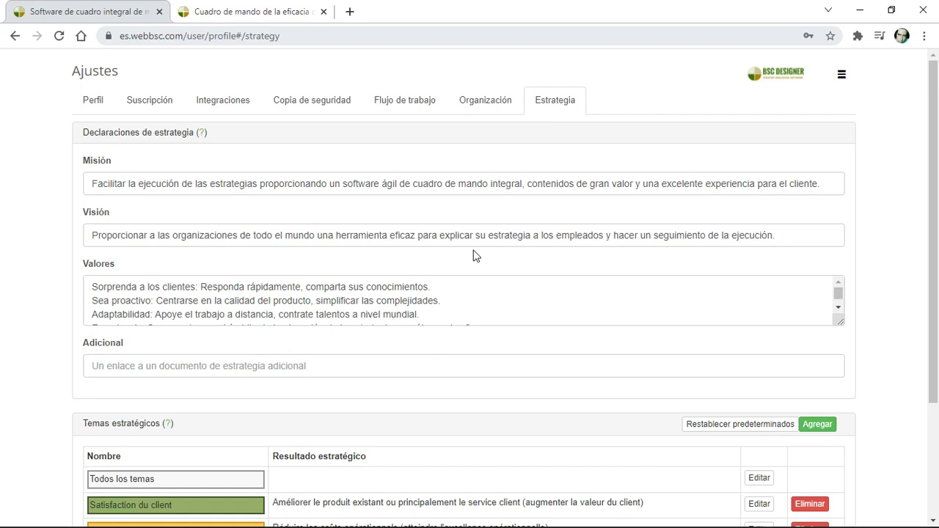
{"action": "left_click", "coordinate": [841, 74]}
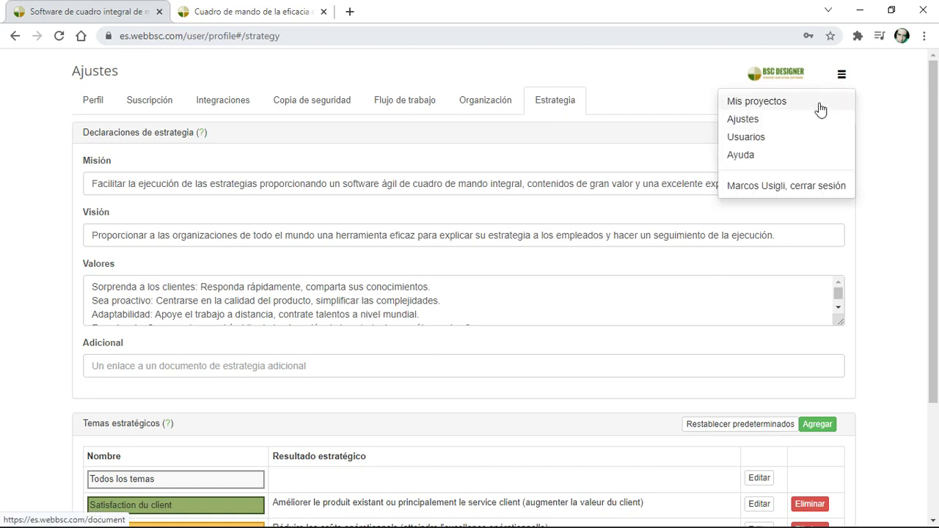
{"action": "left_click", "coordinate": [819, 110]}
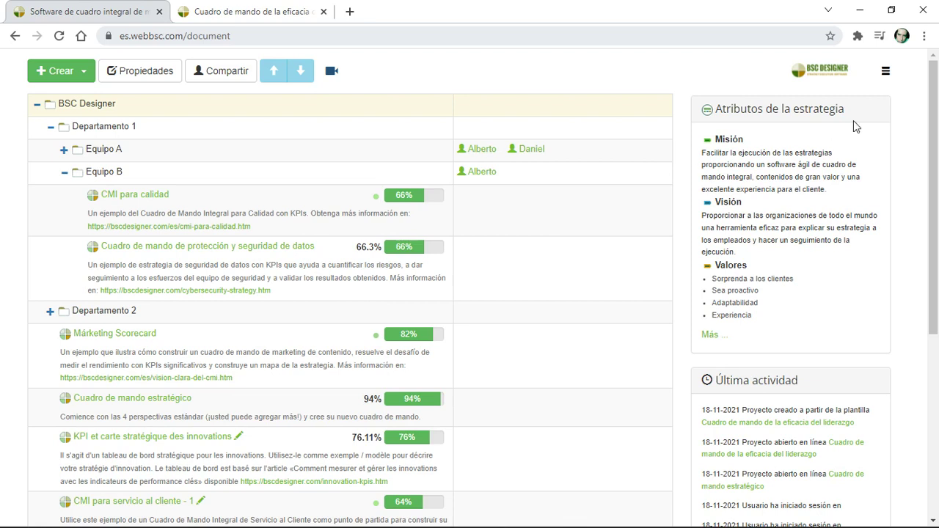
Reopen the strategy settings, review the strategy statements and strategic themes, and save them.
{"action": "left_click", "coordinate": [885, 72]}
{"action": "left_click", "coordinate": [799, 116]}
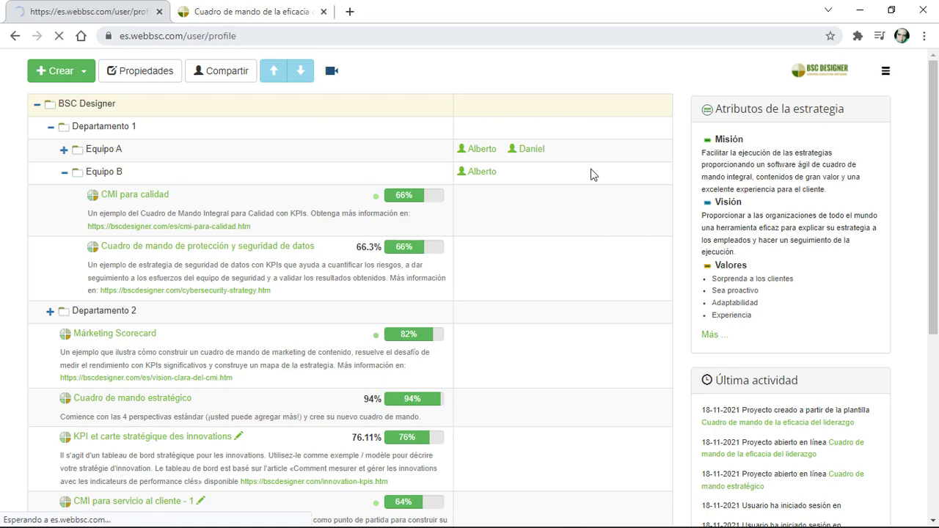
{"action": "left_click", "coordinate": [552, 102]}
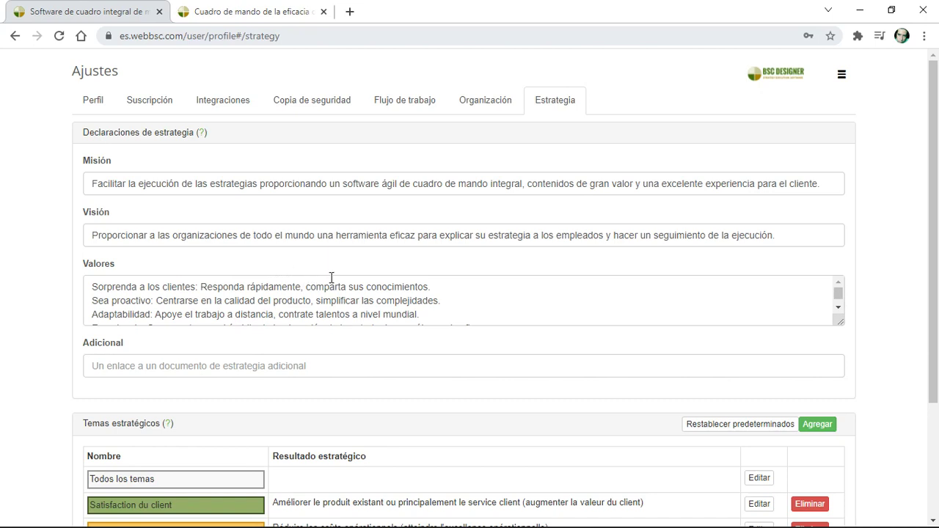
{"action": "scroll", "coordinate": [319, 275], "scroll_direction": "down", "scroll_amount": 3}
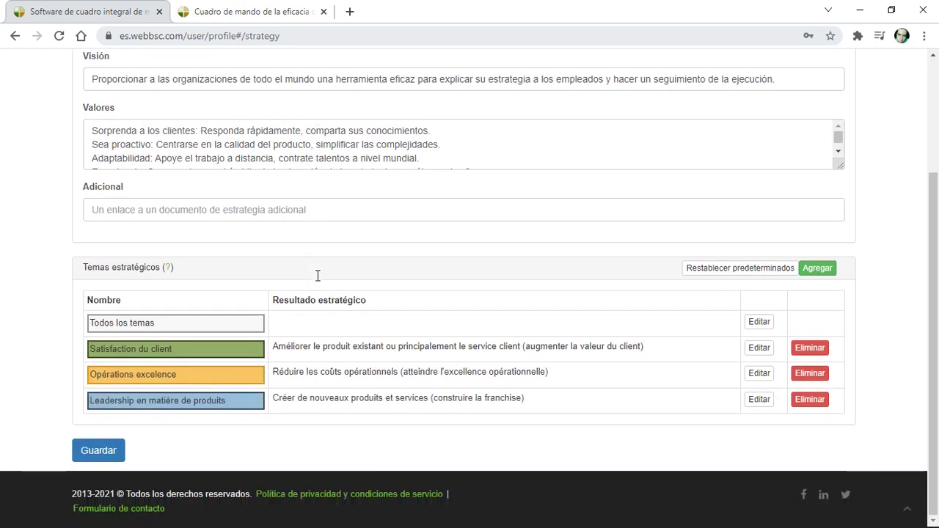
{"action": "left_click", "coordinate": [107, 454]}
{"action": "scroll", "coordinate": [267, 447], "scroll_direction": "up", "scroll_amount": 2}
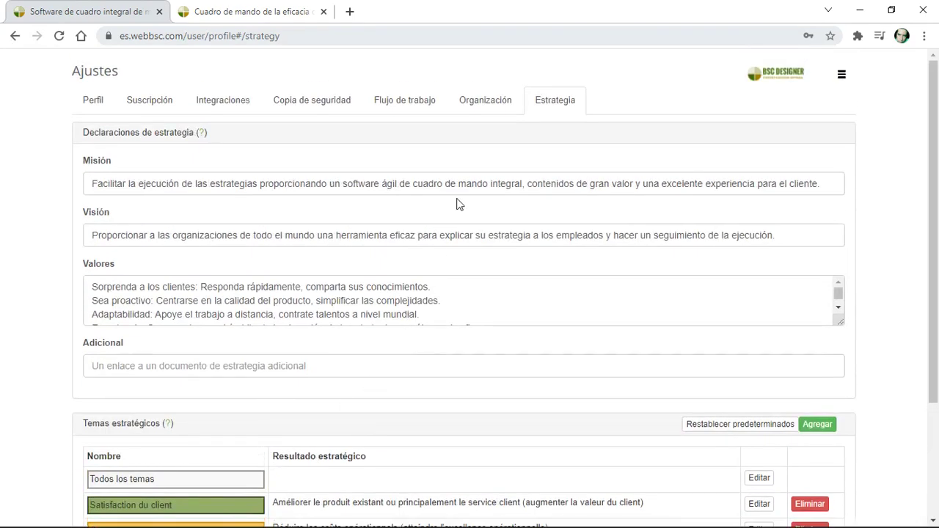
Examine the organization settings: YTD column, fiscal year and week start, widgets, logo and currencies.
{"action": "left_click", "coordinate": [498, 111]}
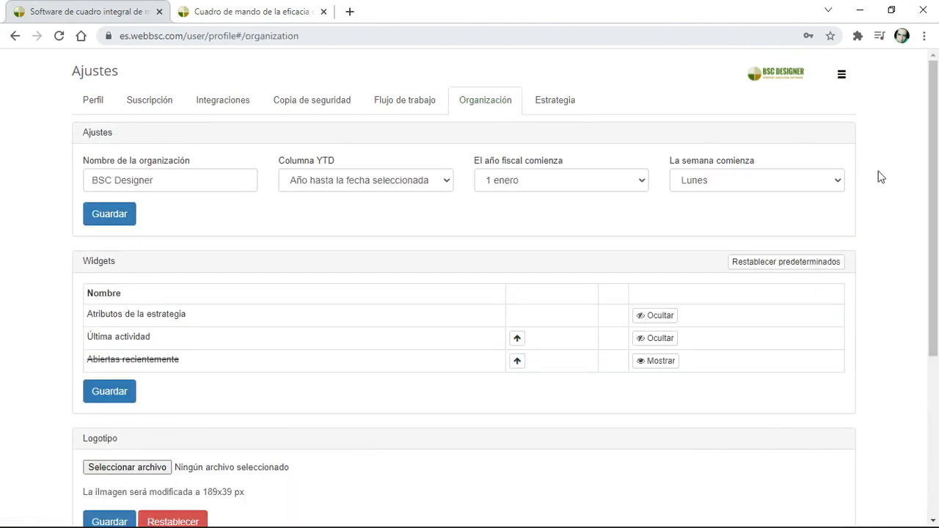
{"action": "scroll", "coordinate": [822, 190], "scroll_direction": "down", "scroll_amount": 4}
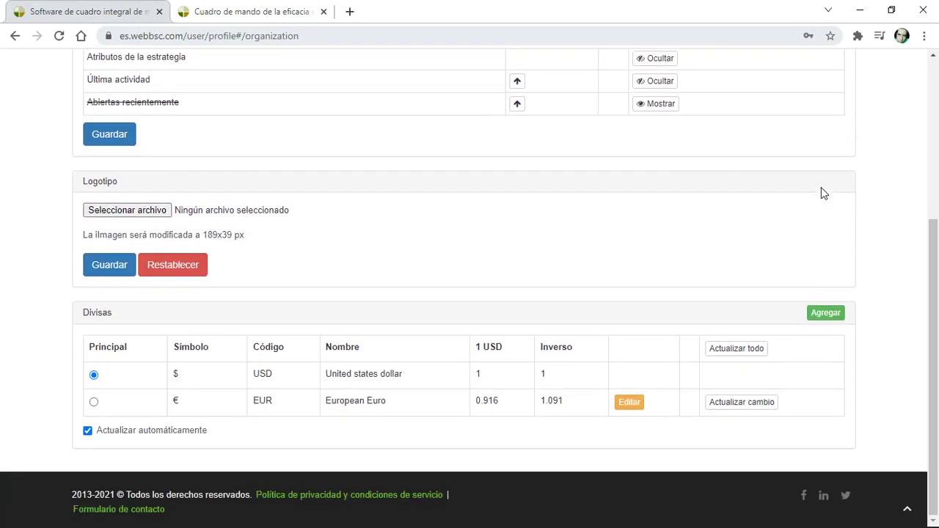
{"action": "scroll", "coordinate": [591, 166], "scroll_direction": "up", "scroll_amount": 5}
{"action": "scroll", "coordinate": [591, 166], "scroll_direction": "down", "scroll_amount": 2}
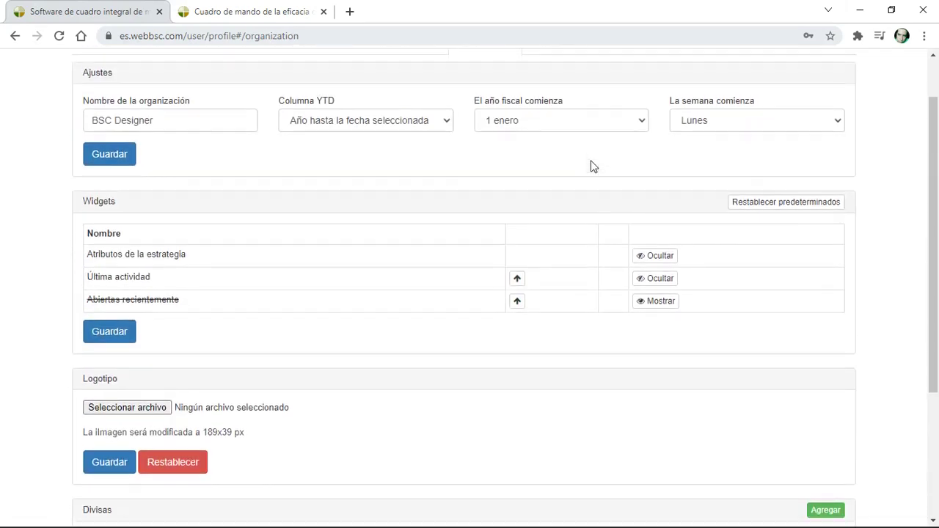
{"action": "scroll", "coordinate": [92, 298], "scroll_direction": "down", "scroll_amount": 2}
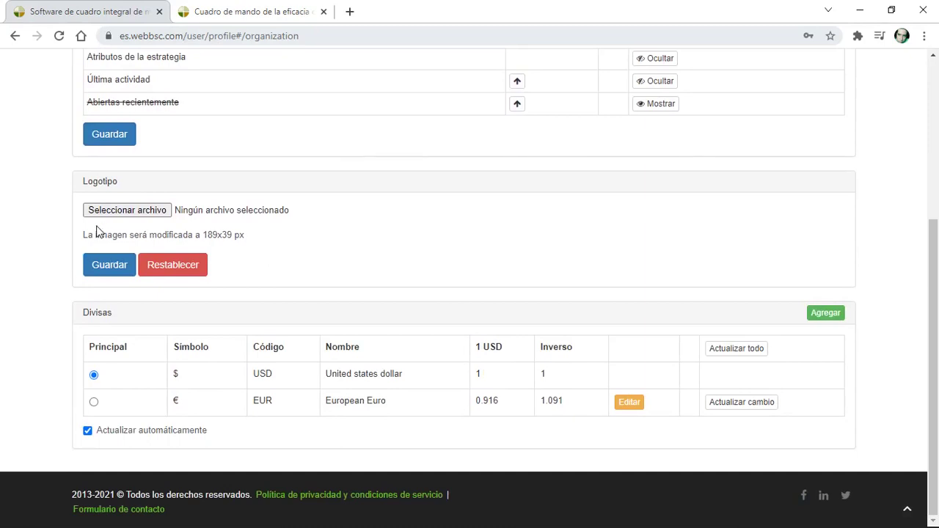
{"action": "scroll", "coordinate": [264, 277], "scroll_direction": "up", "scroll_amount": 2}
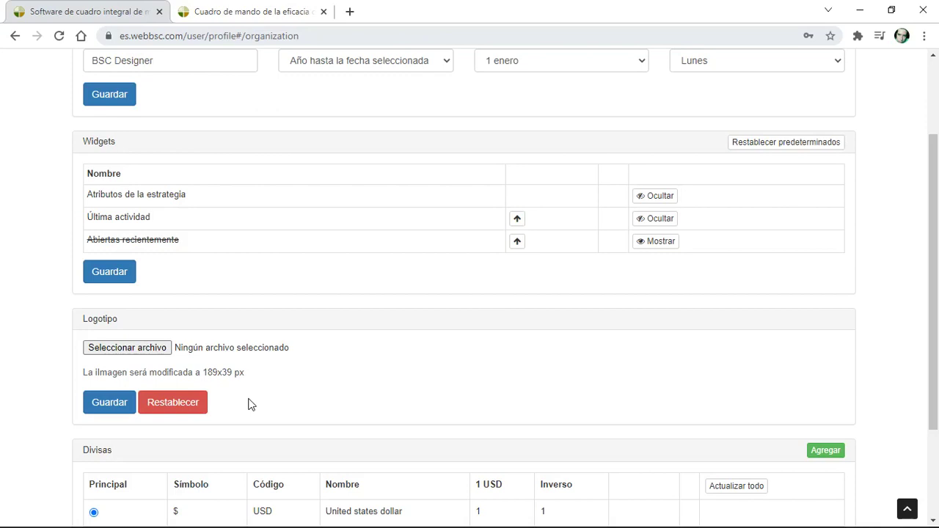
{"action": "scroll", "coordinate": [248, 404], "scroll_direction": "up", "scroll_amount": 2}
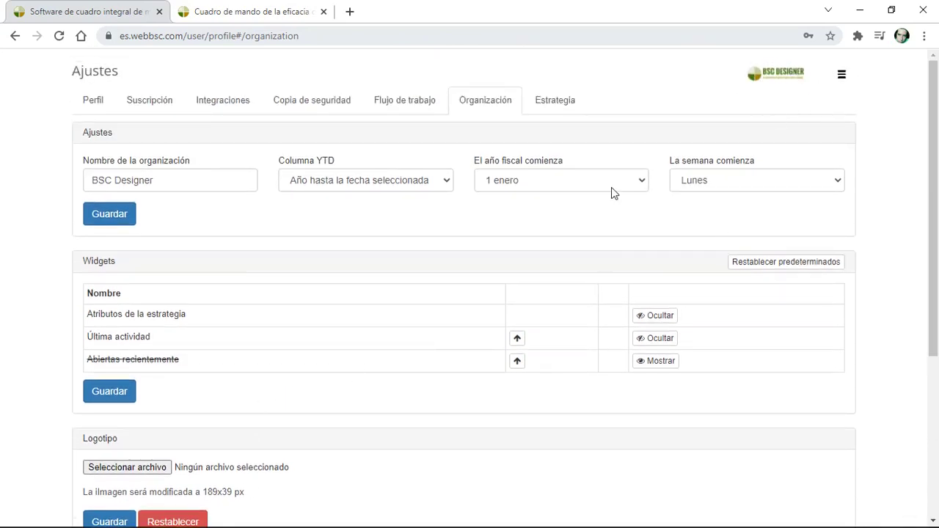
{"action": "scroll", "coordinate": [421, 331], "scroll_direction": "down", "scroll_amount": 2}
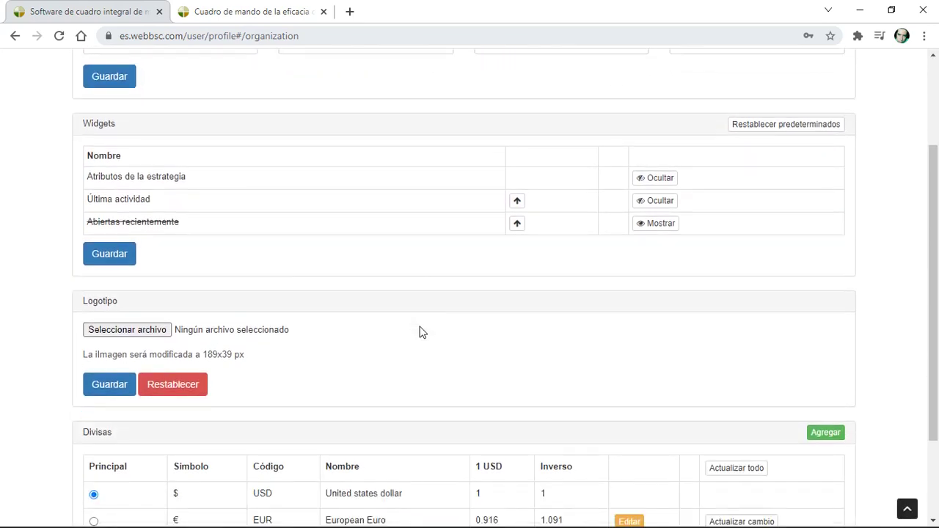
{"action": "scroll", "coordinate": [421, 332], "scroll_direction": "down", "scroll_amount": 1}
{"action": "scroll", "coordinate": [421, 331], "scroll_direction": "up", "scroll_amount": 3}
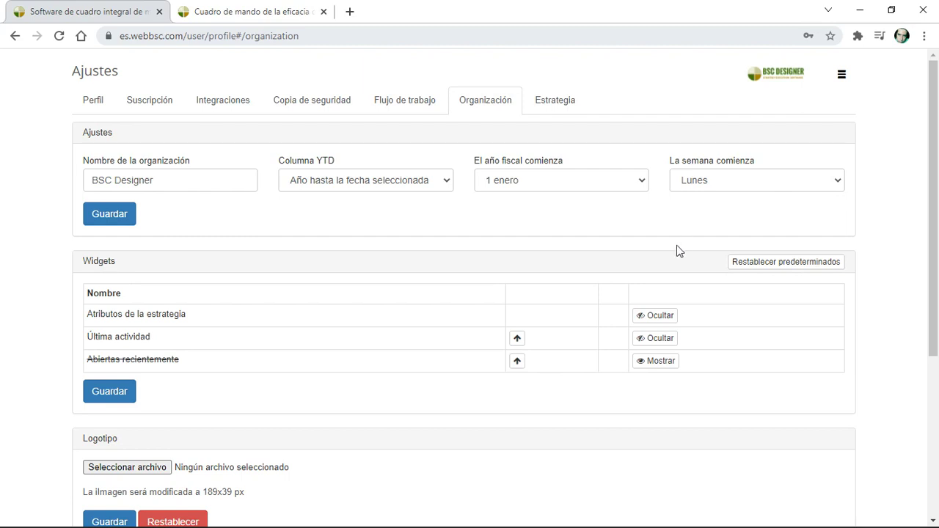
{"action": "scroll", "coordinate": [676, 245], "scroll_direction": "down", "scroll_amount": 4}
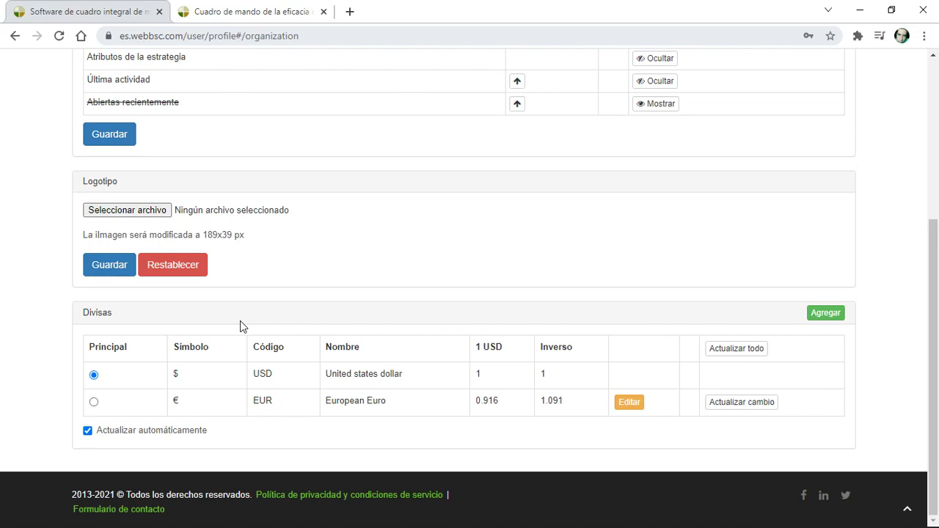
In the "Cuadro de mando de la eficacia" scorecard, view the measure options for the indicator "Se definieron los atributos de la estrategia".
{"action": "key", "text": "alt+Left"}
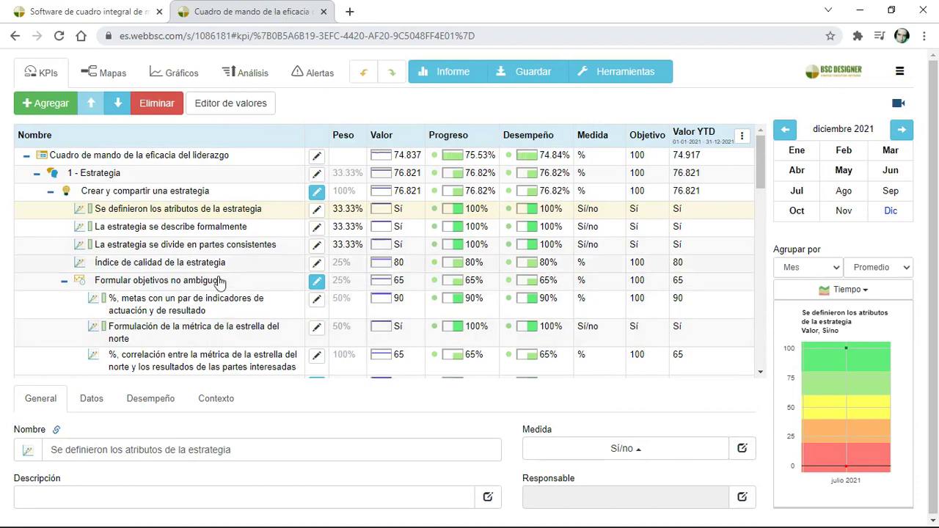
{"action": "left_click", "coordinate": [564, 443]}
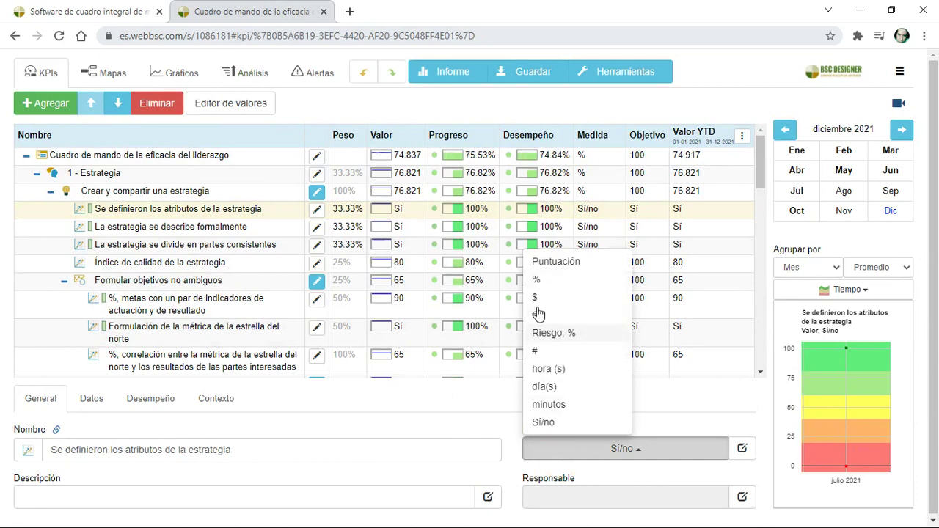
{"action": "left_click", "coordinate": [360, 408]}
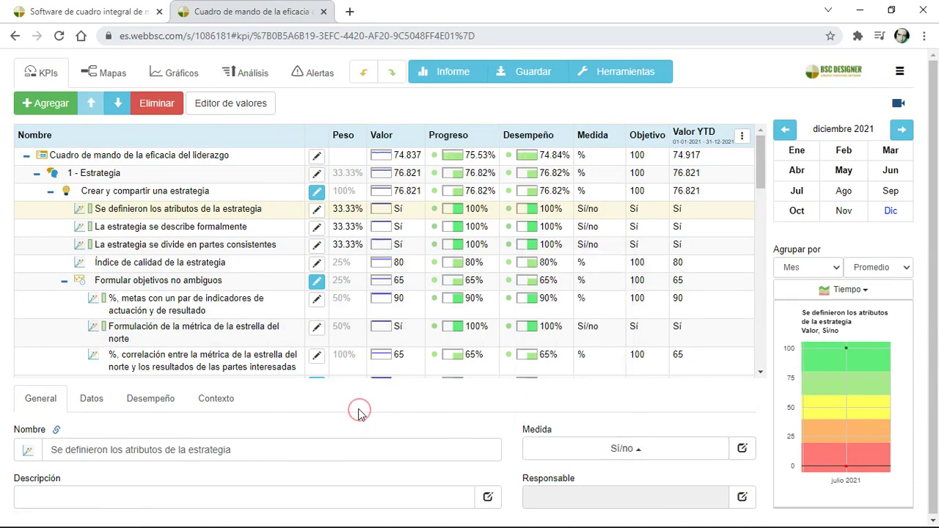
Open the initiative "Una estrategia bien descrita es más fácil de ejecutar" under "Crear y compartir una estrategia" and check its budget currency options.
{"action": "left_click", "coordinate": [317, 192]}
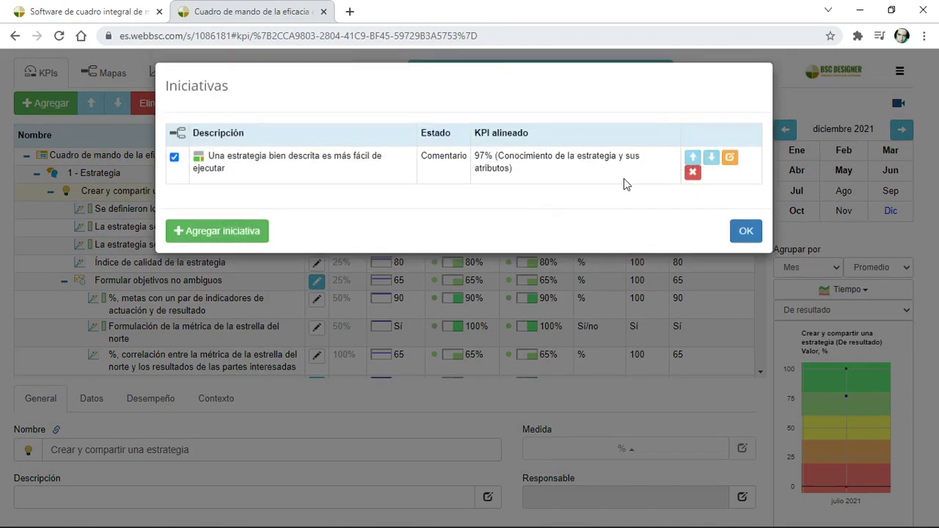
{"action": "left_click", "coordinate": [730, 167]}
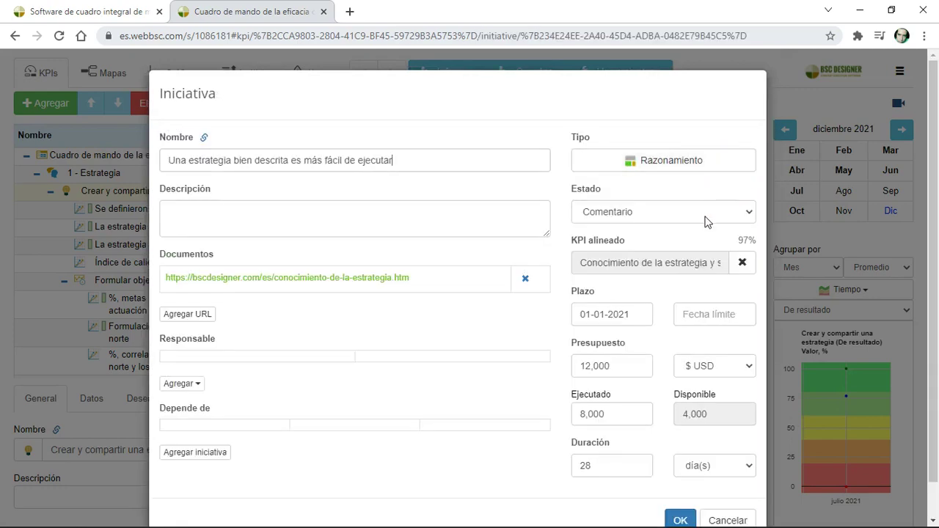
{"action": "left_click", "coordinate": [718, 371]}
{"action": "left_click", "coordinate": [774, 343]}
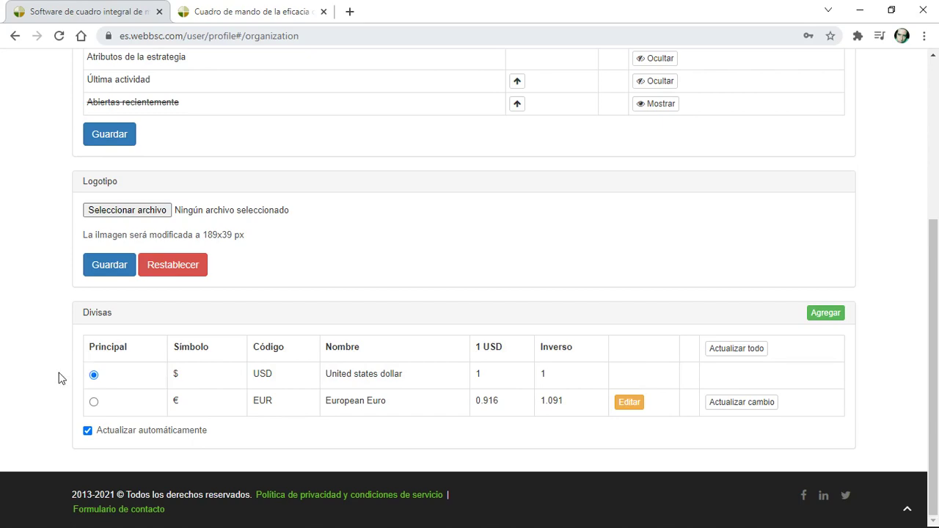
Review the general, data and performance properties of the indicator "Índice de calidad de la estrategia" in the scorecard.
{"action": "left_click", "coordinate": [248, 13]}
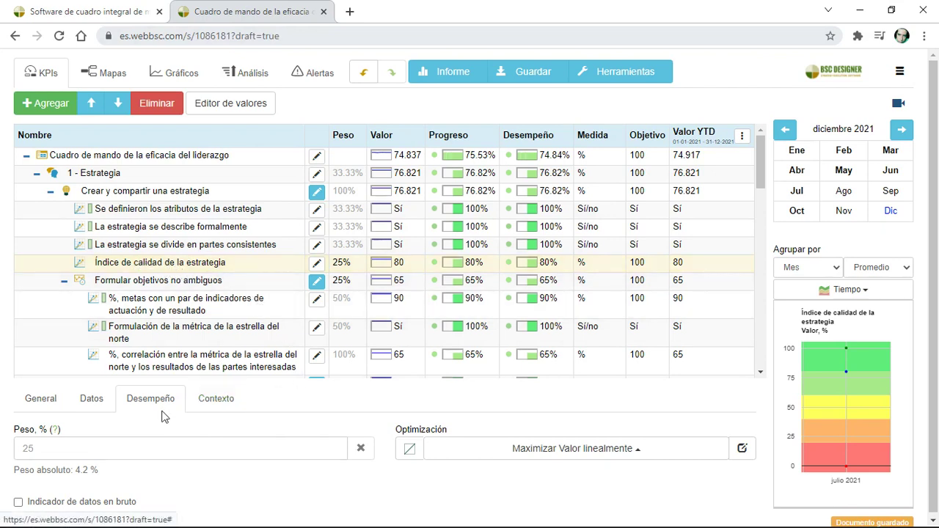
{"action": "left_click", "coordinate": [54, 408]}
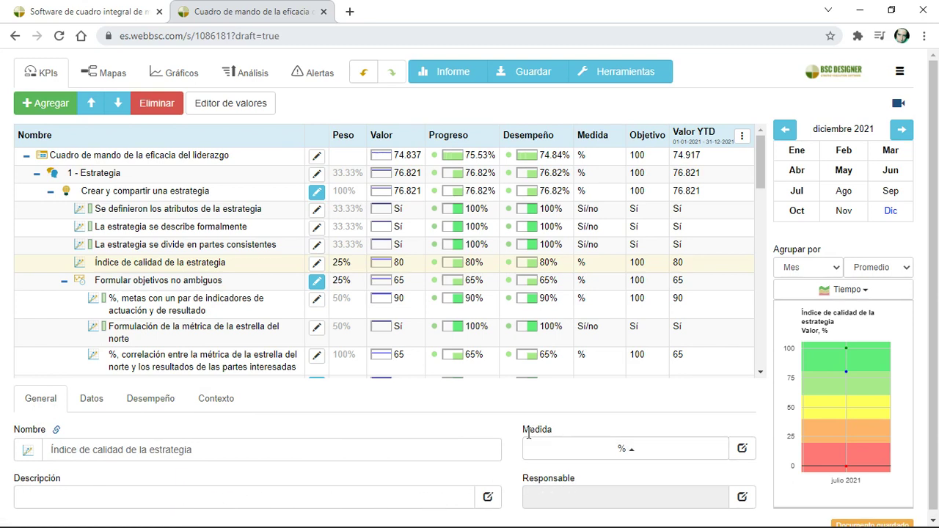
{"action": "left_click", "coordinate": [93, 399]}
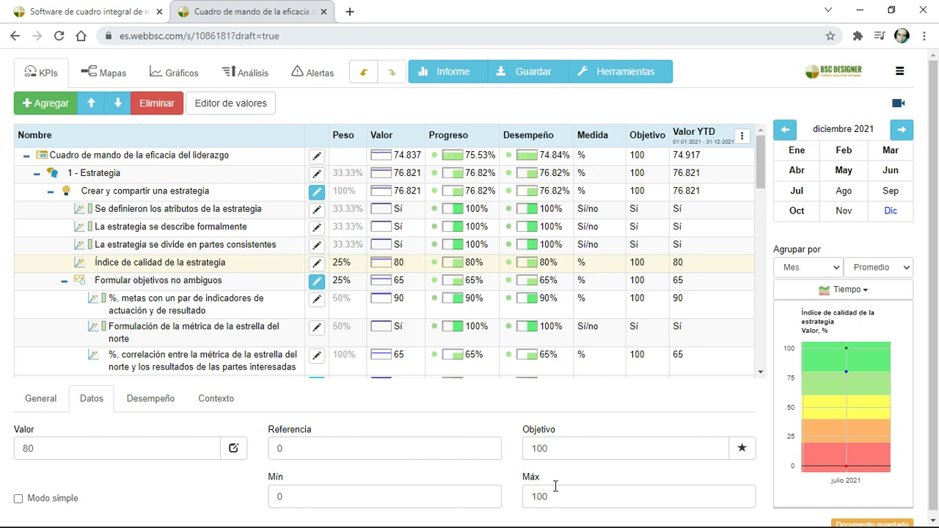
{"action": "left_click", "coordinate": [130, 403]}
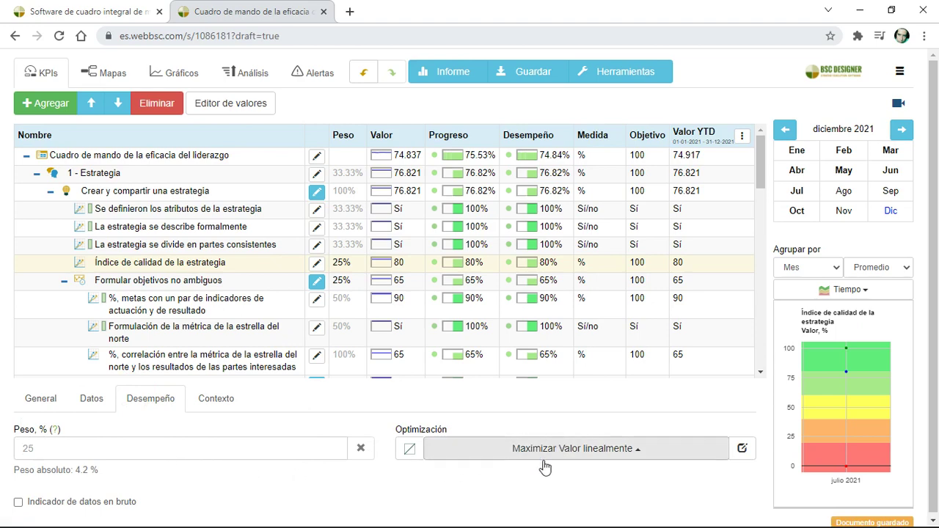
View the details of the initiative "Estrategia de prueba para un objetivo no ambiguo" under "Formular objetivos no ambiguos", and close it.
{"action": "left_click", "coordinate": [316, 281]}
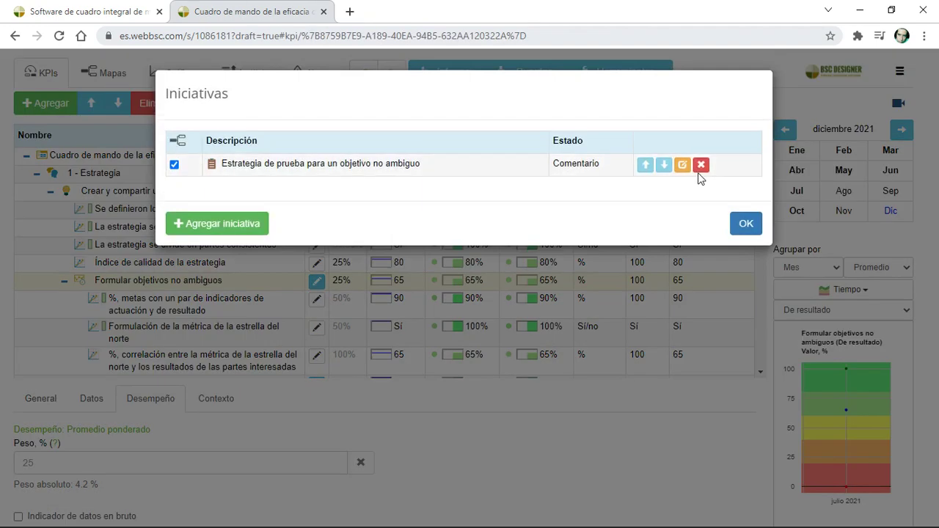
{"action": "left_click", "coordinate": [682, 165]}
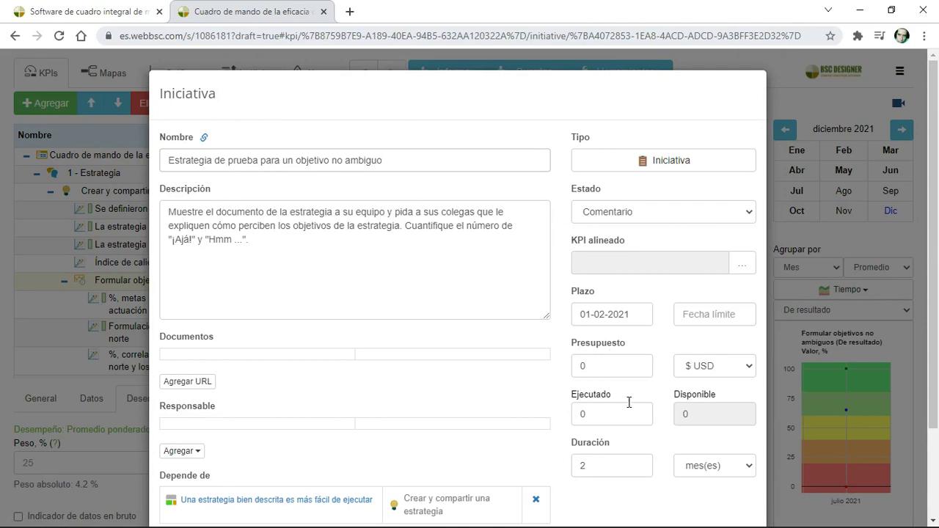
{"action": "left_click", "coordinate": [773, 422]}
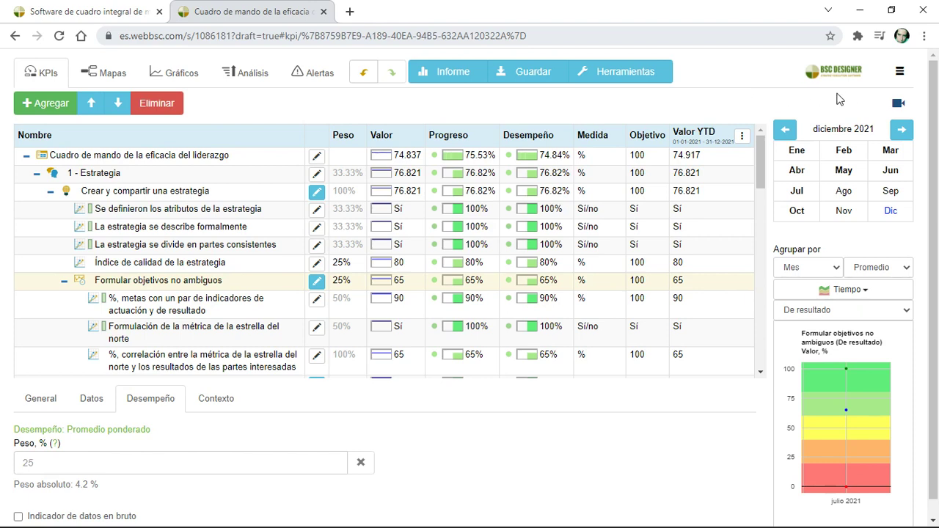
Open the workflow settings to view the custom KPI fields and initiative states.
{"action": "left_click", "coordinate": [899, 72]}
{"action": "left_click", "coordinate": [851, 116]}
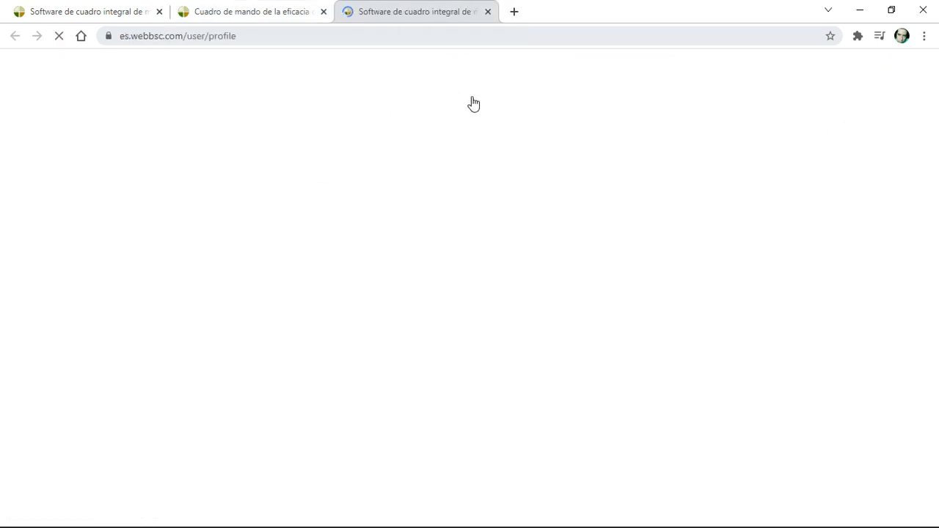
{"action": "left_click", "coordinate": [405, 100]}
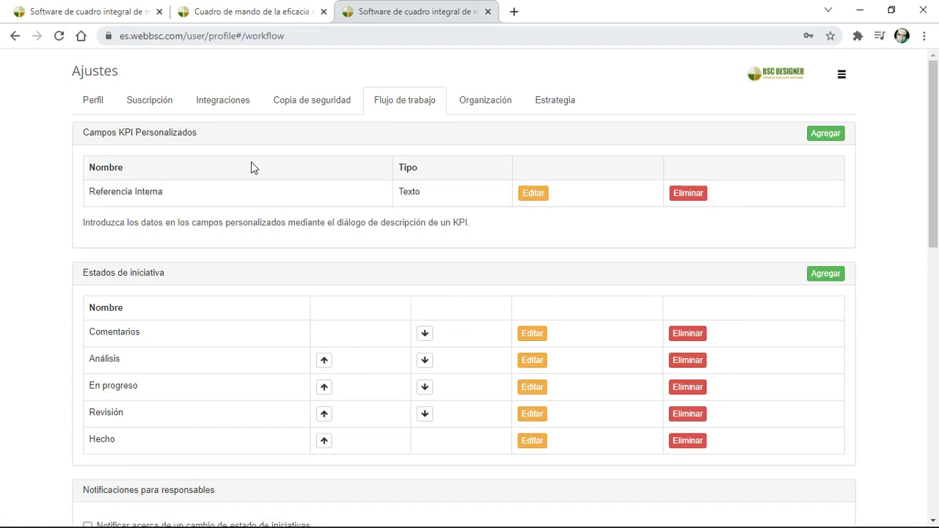
Back in the scorecard, view the custom "Referencia Interna" field in the description of "Formular objetivos no ambiguos", and close it unchanged.
{"action": "left_click", "coordinate": [271, 13]}
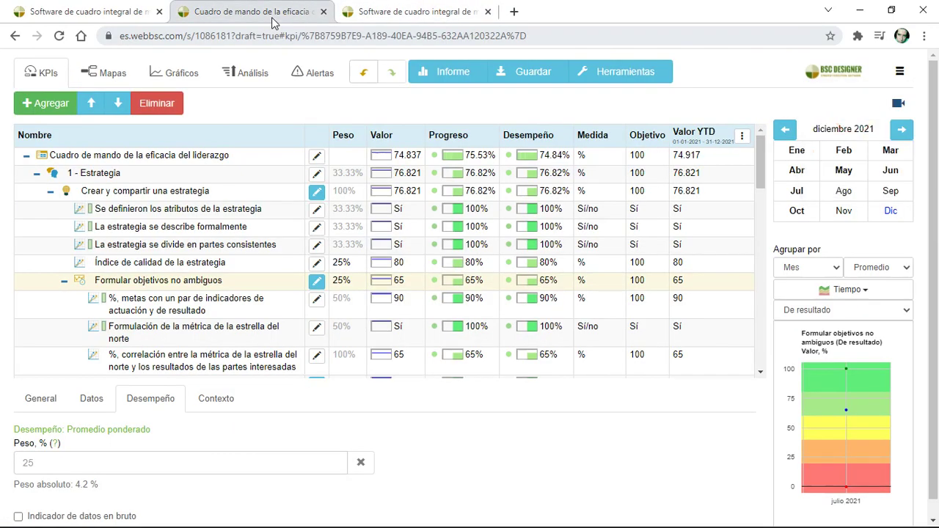
{"action": "left_click", "coordinate": [59, 404]}
{"action": "left_click", "coordinate": [487, 496]}
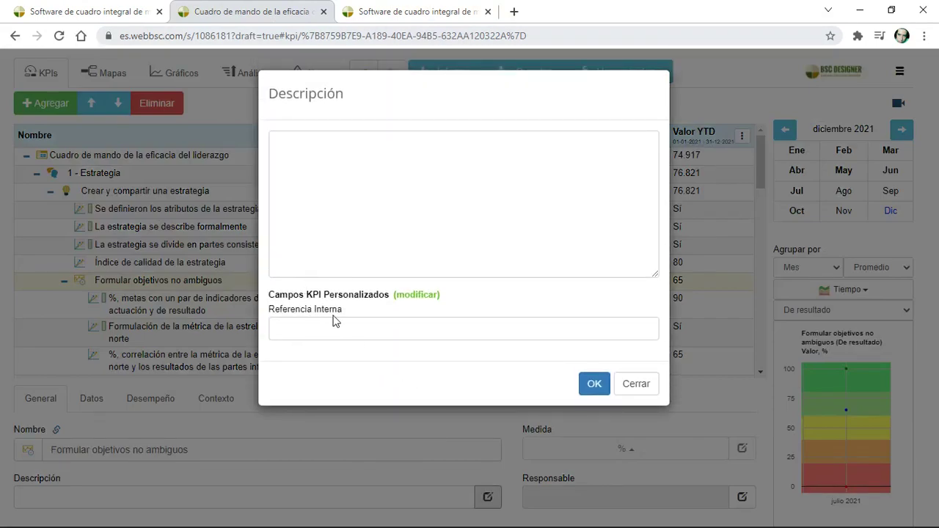
{"action": "left_click", "coordinate": [635, 385]}
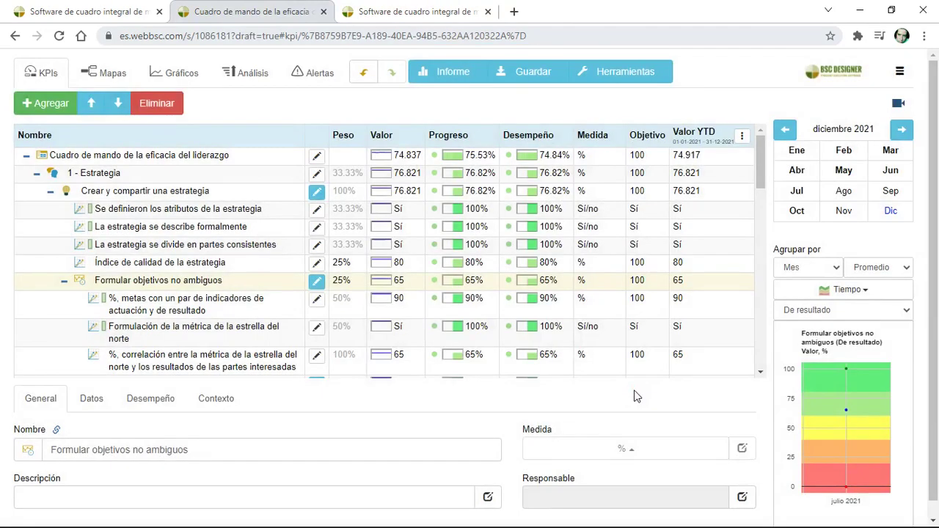